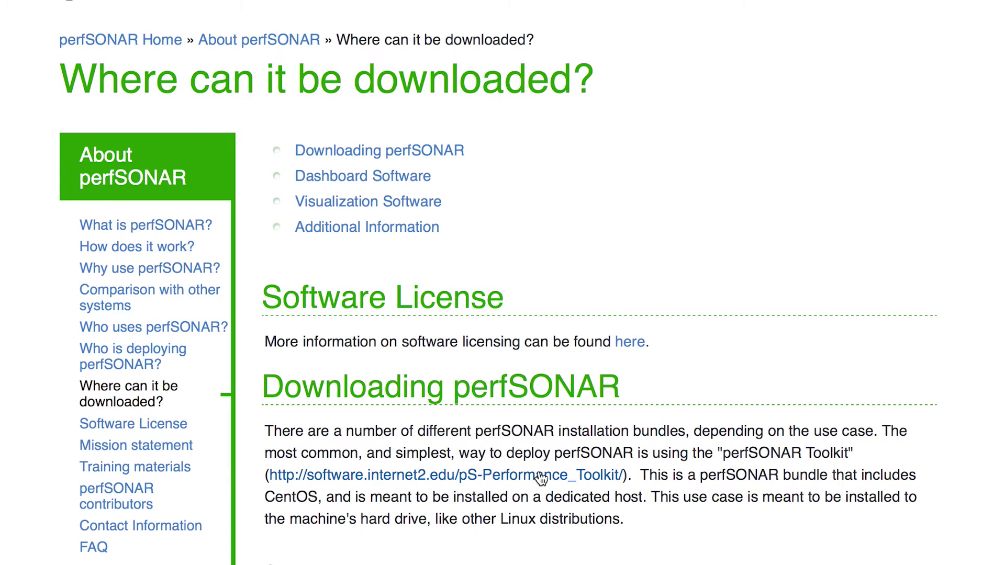
# - Open the pS-Performance_Toolkit download directory and download pS-Toolkit-3.5-NetInstall-x86_64-2015Sep28.iso with its matching .md5 file
pyautogui.click(616, 477)
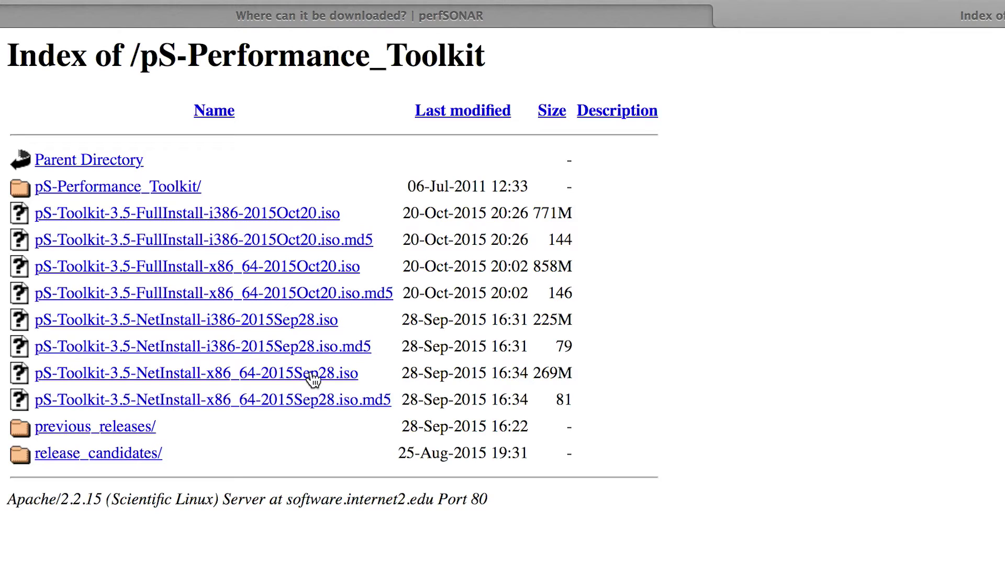
pyautogui.click(355, 378)
pyautogui.click(375, 406)
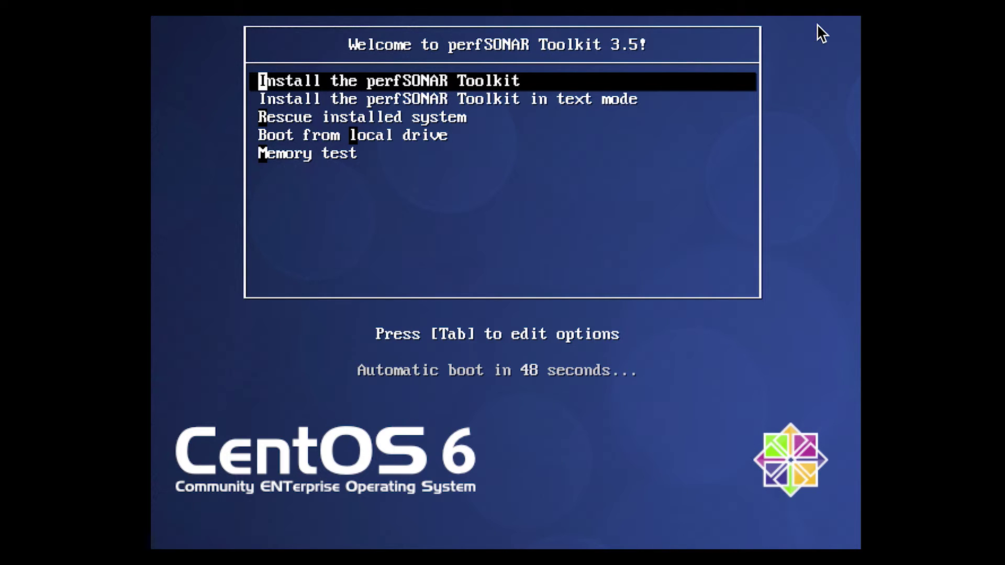
# - Start the perfSONAR Toolkit installation, using English as the installation language and the us keyboard type
pyautogui.press('Return')
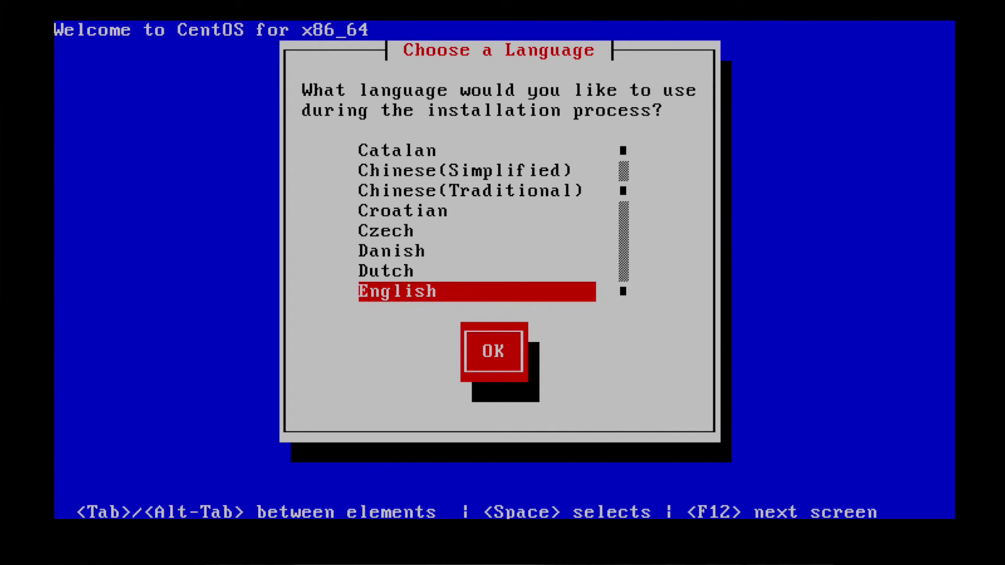
pyautogui.press('Tab')
pyautogui.press('Tab')
pyautogui.press('Tab')
pyautogui.press('Return')
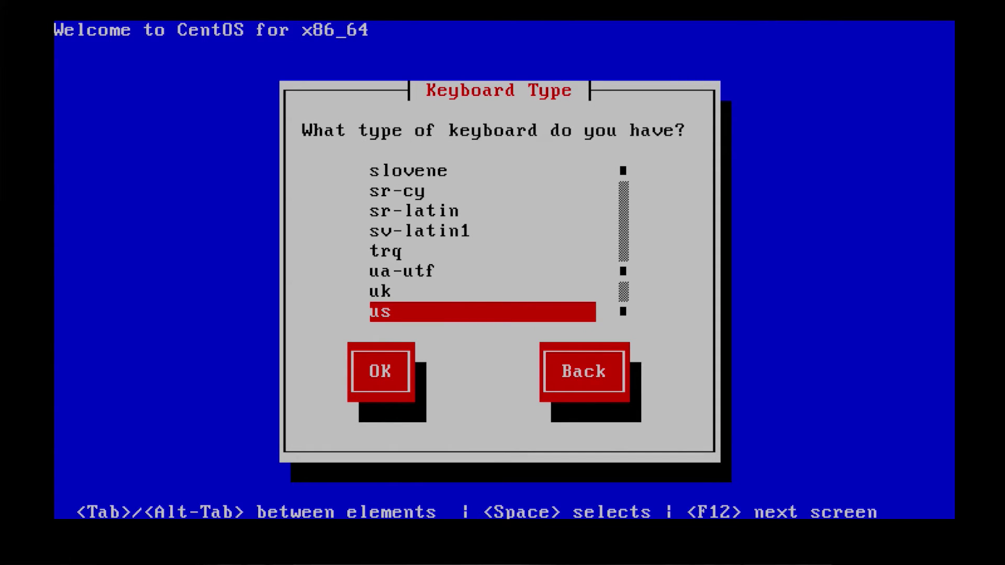
pyautogui.press('Return')
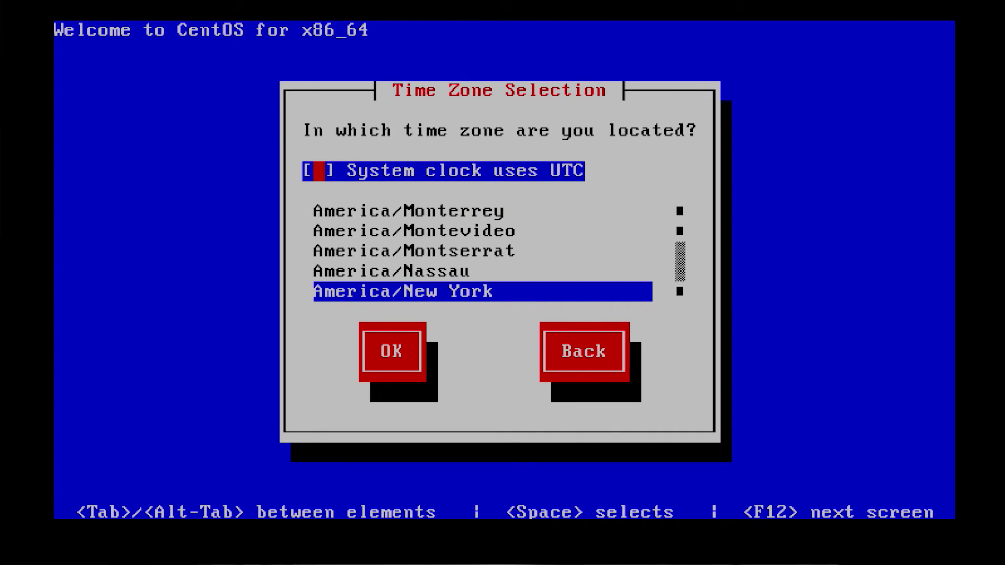
# - Set the system time zone to America/Los Angeles, leaving the UTC system clock option off
pyautogui.press('Tab')
pyautogui.press('Up')
pyautogui.press('Up')
pyautogui.press('Up')
pyautogui.press('Up')
pyautogui.press('Up')
pyautogui.press('Up')
pyautogui.press('Up')
pyautogui.press('Up')
pyautogui.press('Up')
pyautogui.press('Up')
pyautogui.press('Up')
pyautogui.press('Up')
pyautogui.press('Up')
pyautogui.press('Up')
pyautogui.press('Up')
pyautogui.press('Up')
pyautogui.press('Up')
pyautogui.press('Up')
pyautogui.press('Up')
pyautogui.press('Up')
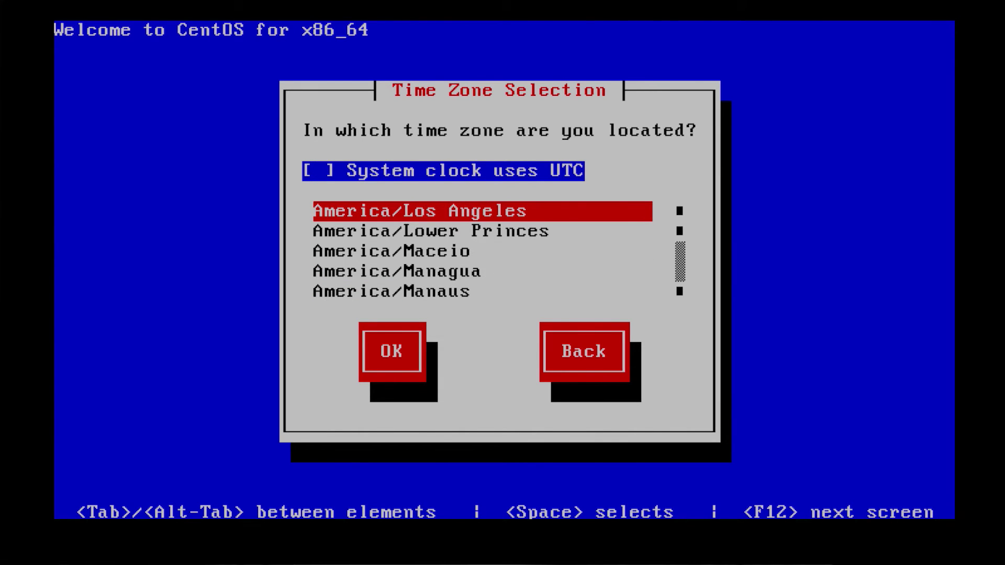
pyautogui.press('Tab')
pyautogui.press('Return')
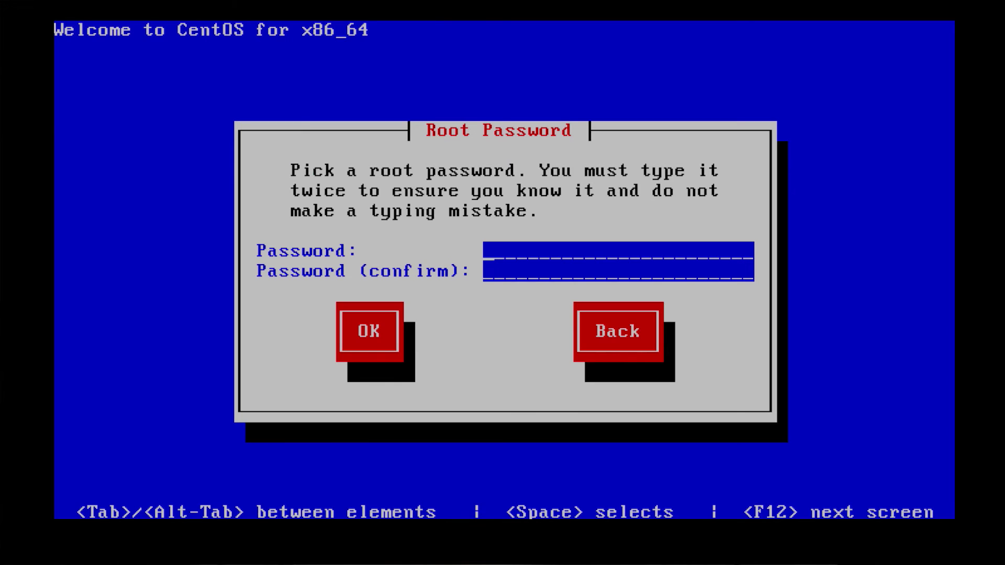
# - Enter the root password, repeat it in the confirmation field and accept it
pyautogui.write('**********')
pyautogui.press('Tab')
pyautogui.write('********')
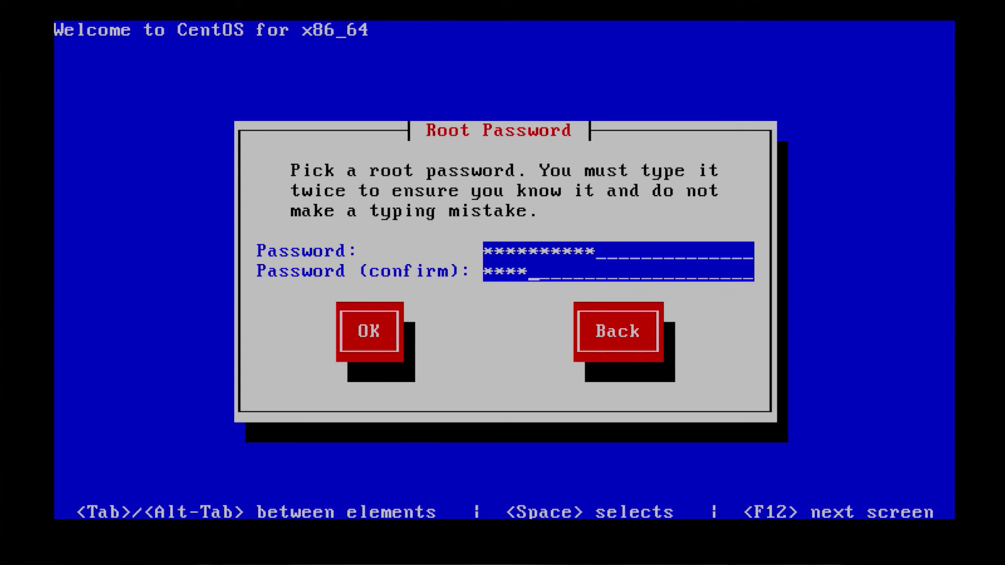
pyautogui.write('**')
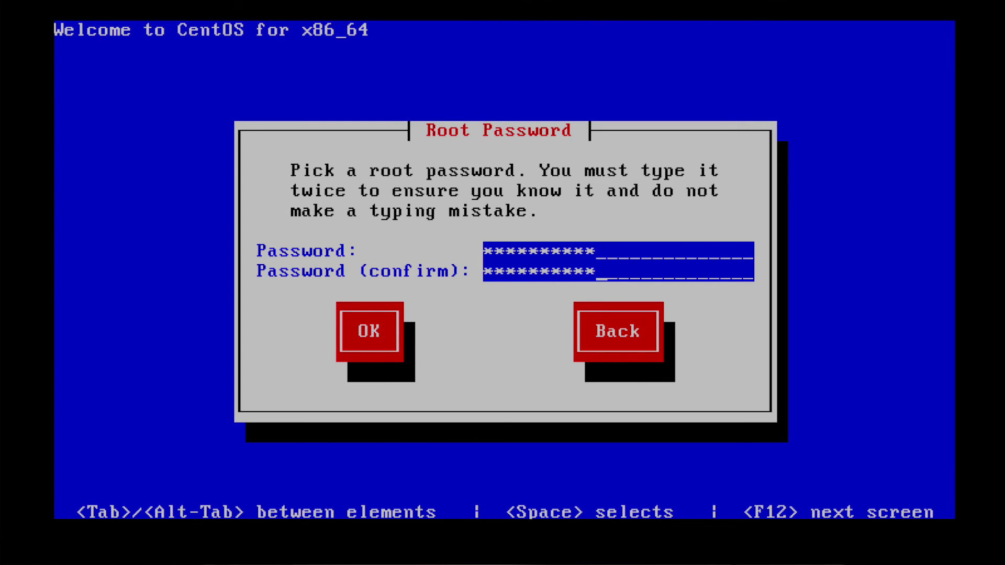
pyautogui.press('Tab')
pyautogui.press('Return')
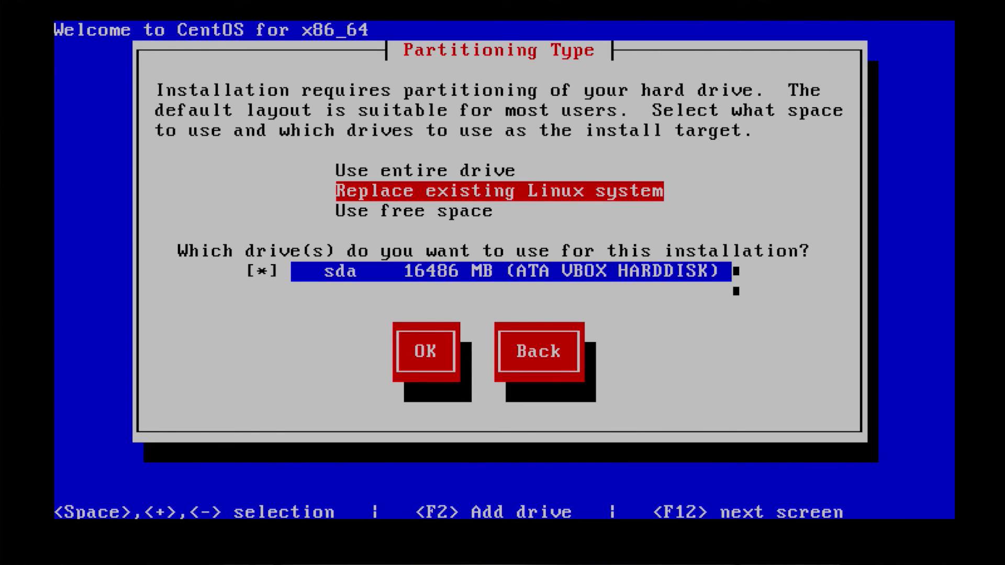
# - Choose the Use entire drive partitioning type with sda as the install target and accept it
pyautogui.press('Tab')
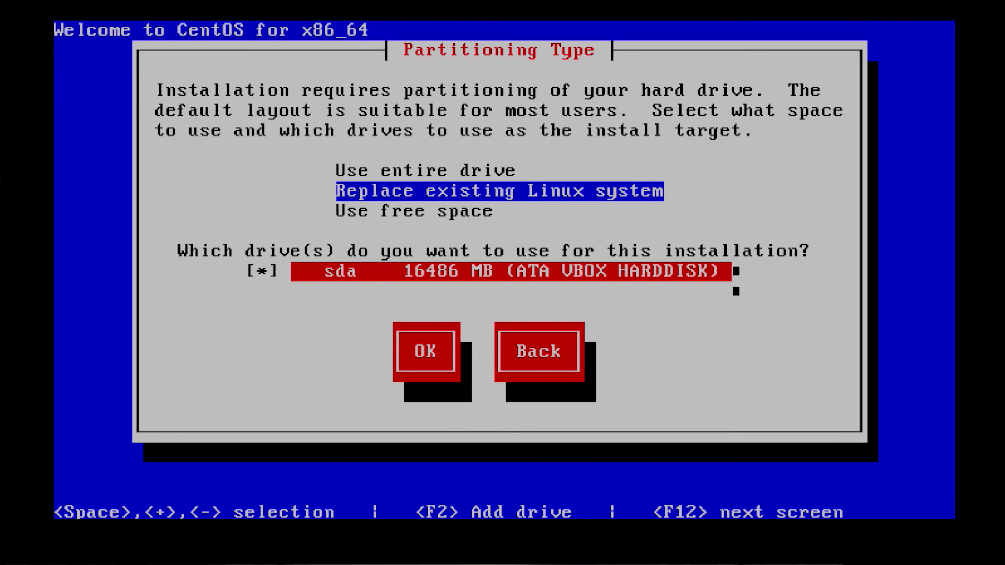
pyautogui.press('Tab')
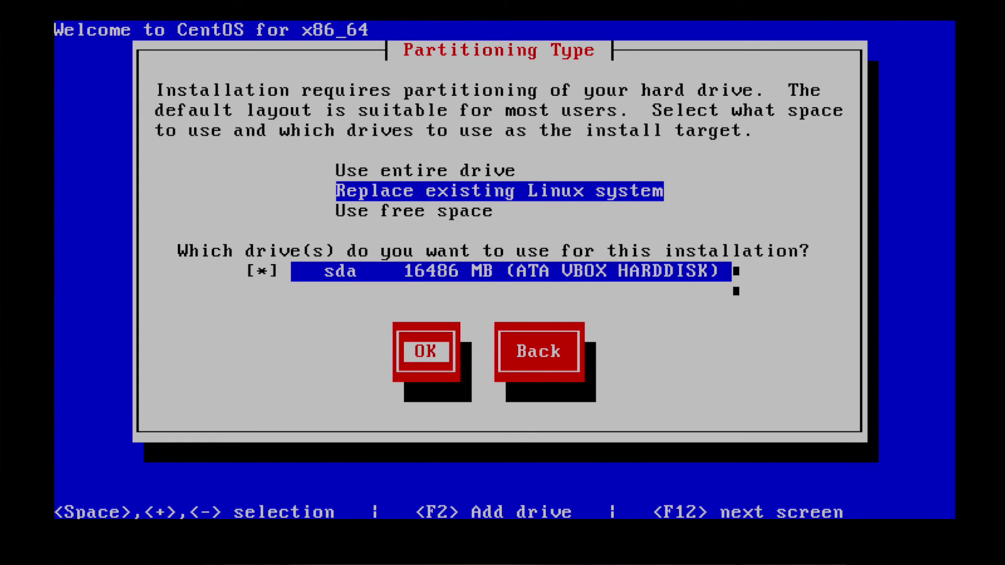
pyautogui.hotkey('shift', 'Tab')
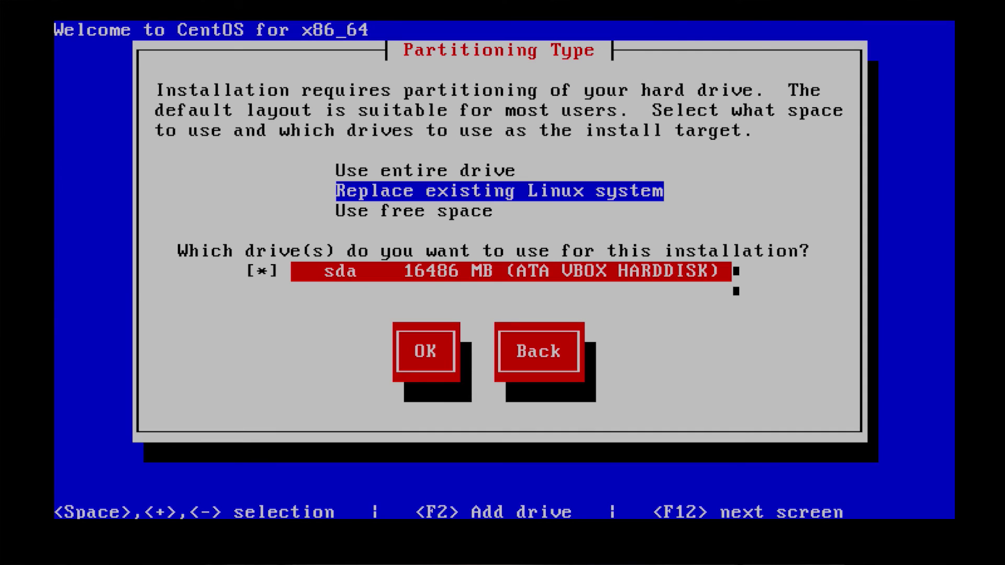
pyautogui.press('Tab')
pyautogui.press('Tab')
pyautogui.press('Tab')
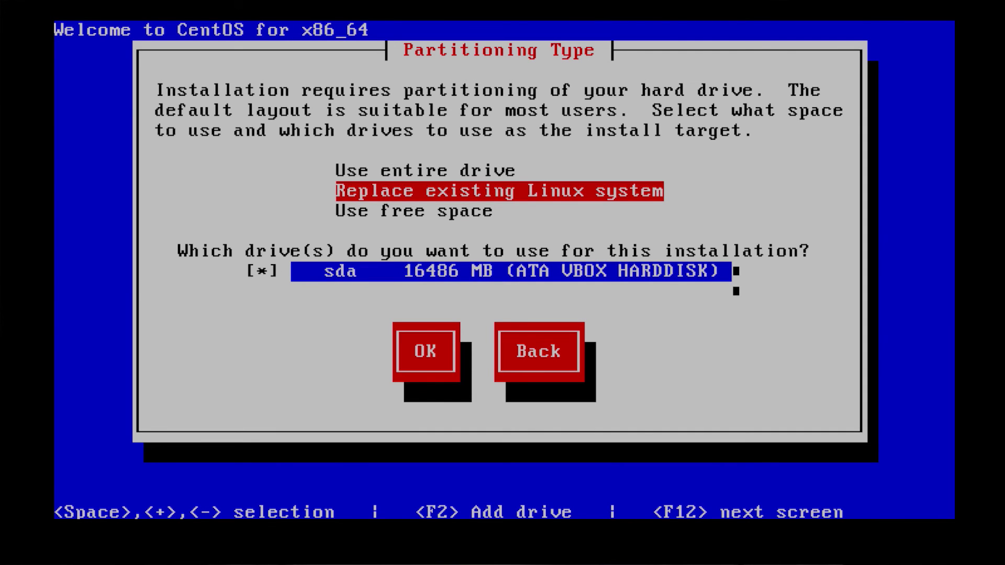
pyautogui.press('Up')
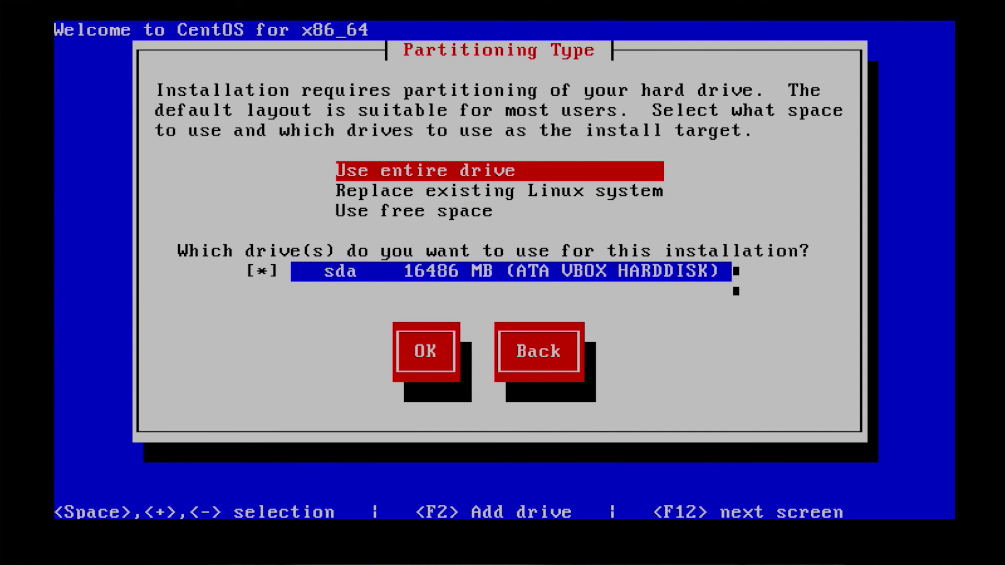
pyautogui.press('Tab')
pyautogui.press('Tab')
pyautogui.press('Return')
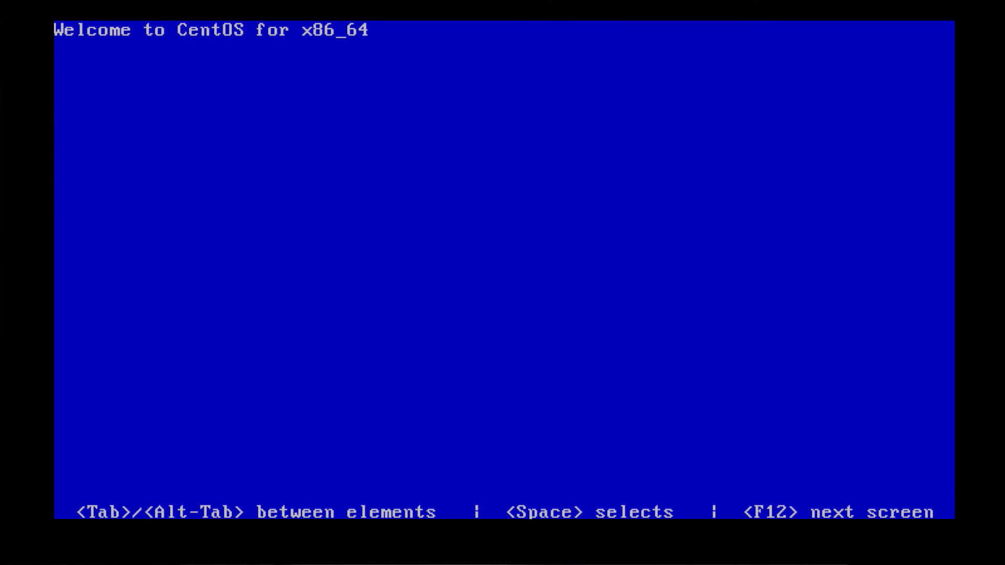